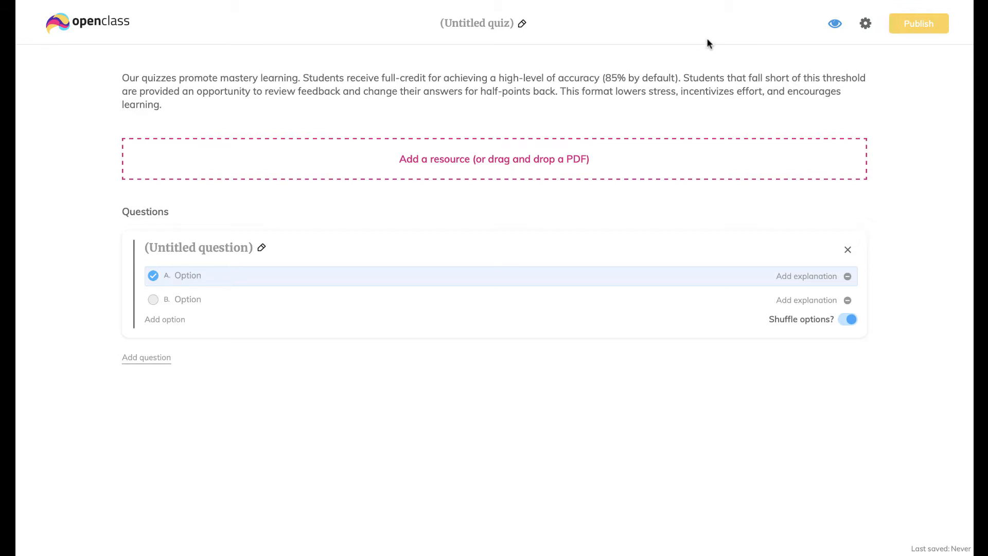
# Set the quiz's full-credit threshold to 75% in the additional settings.
pyautogui.click(866, 26)
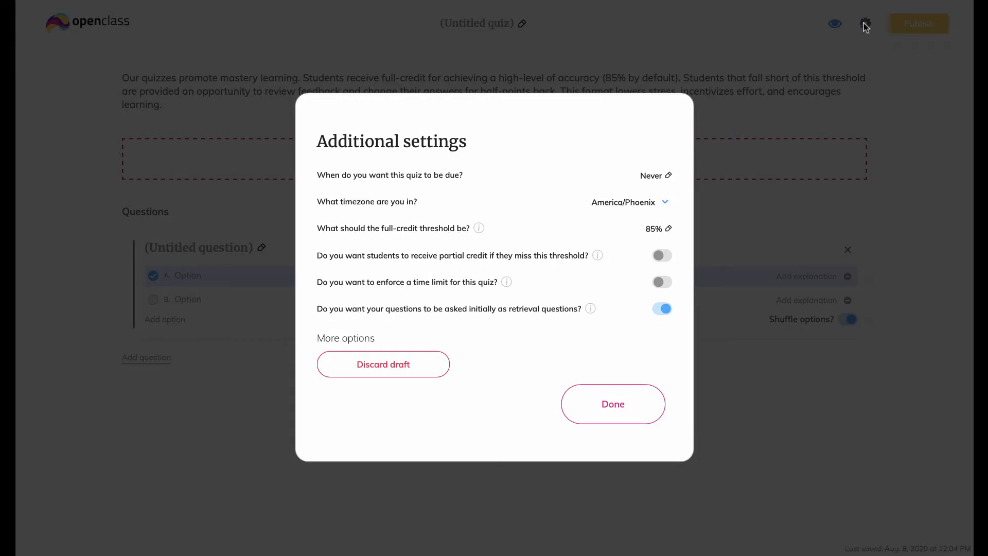
pyautogui.click(653, 228)
pyautogui.press('BackSpace')
pyautogui.write('75')
pyautogui.click(680, 233)
# Set the quiz's due date to 8/24/2020 and finish the additional settings.
pyautogui.click(653, 176)
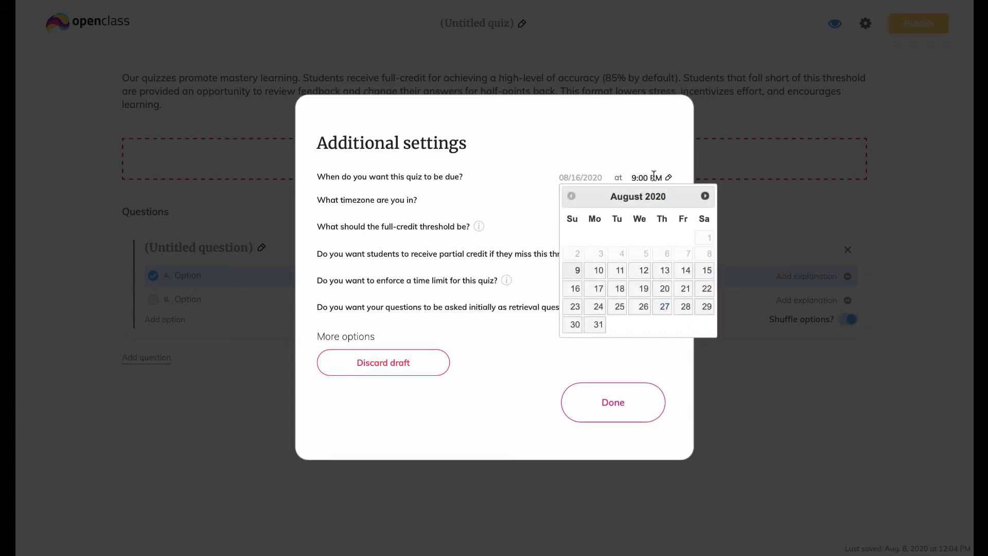
pyautogui.click(597, 305)
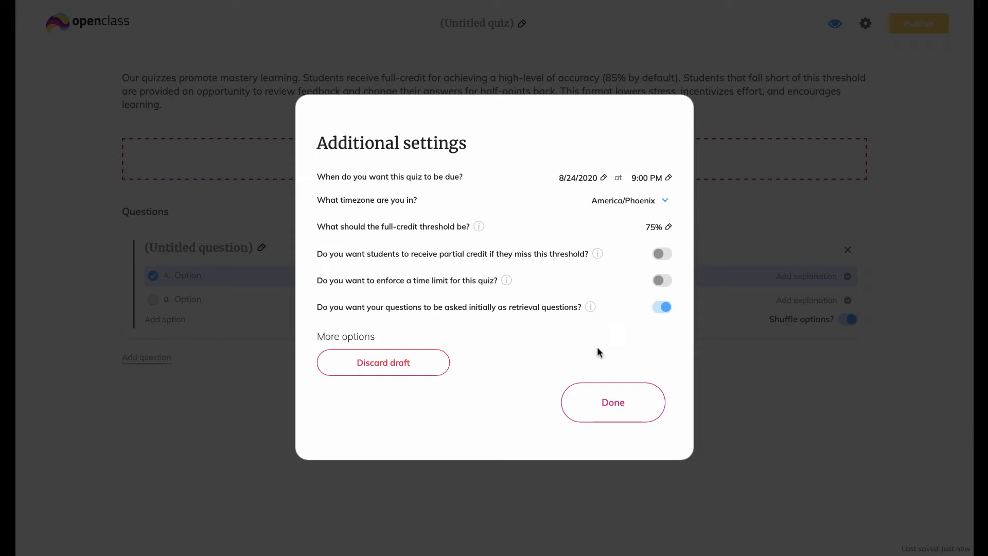
pyautogui.click(598, 400)
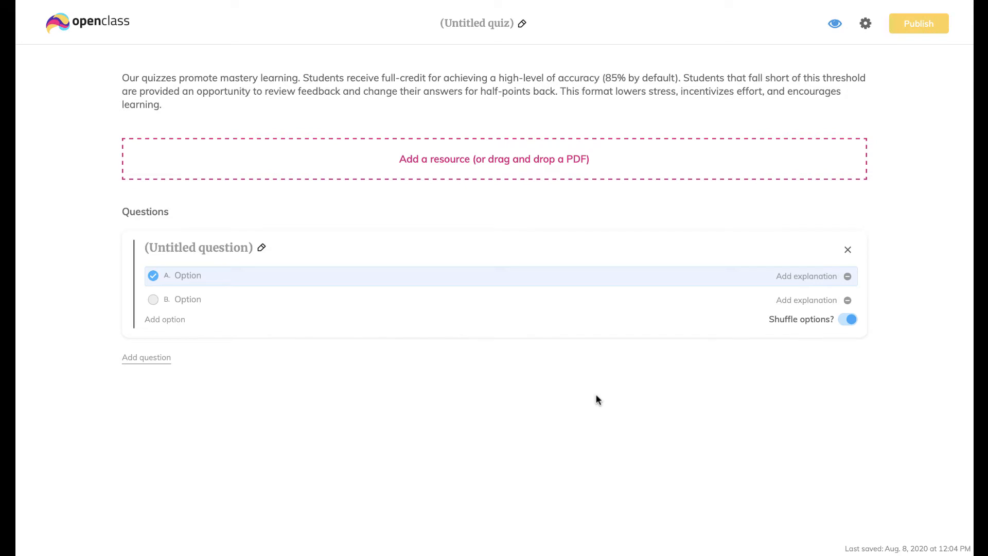
# Title the quiz "Parts of Speech quiz".
pyautogui.click(485, 22)
pyautogui.write('P')
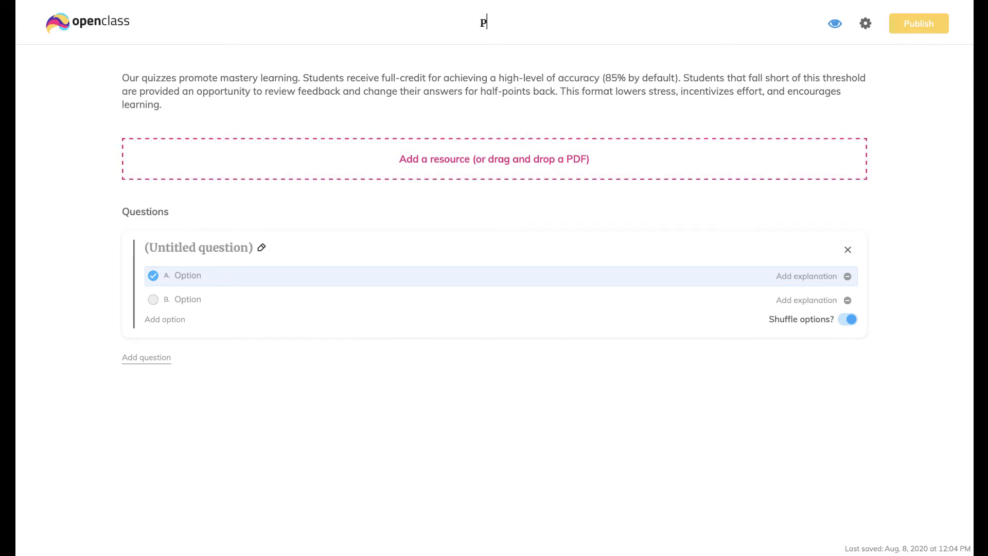
pyautogui.write('arts of Speech quiz')
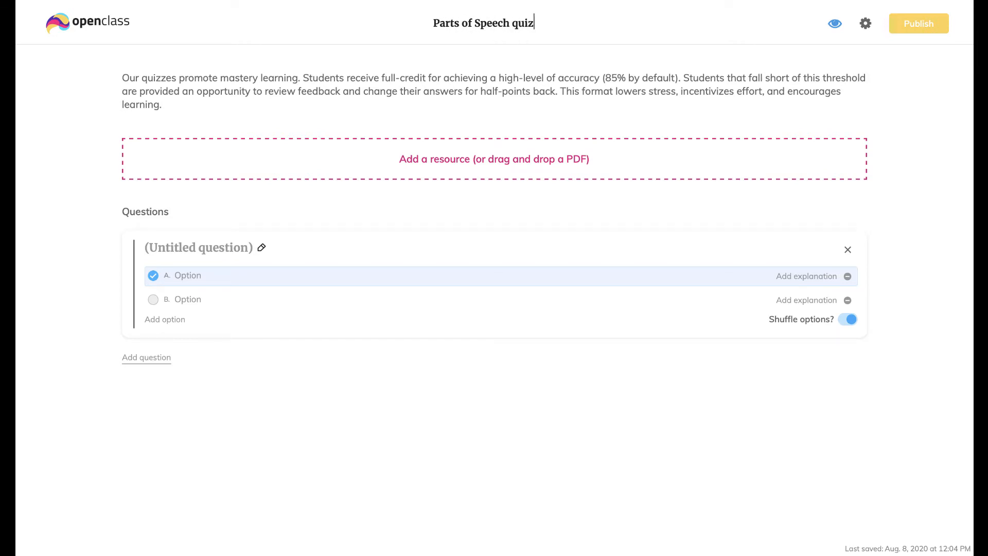
pyautogui.press('Return')
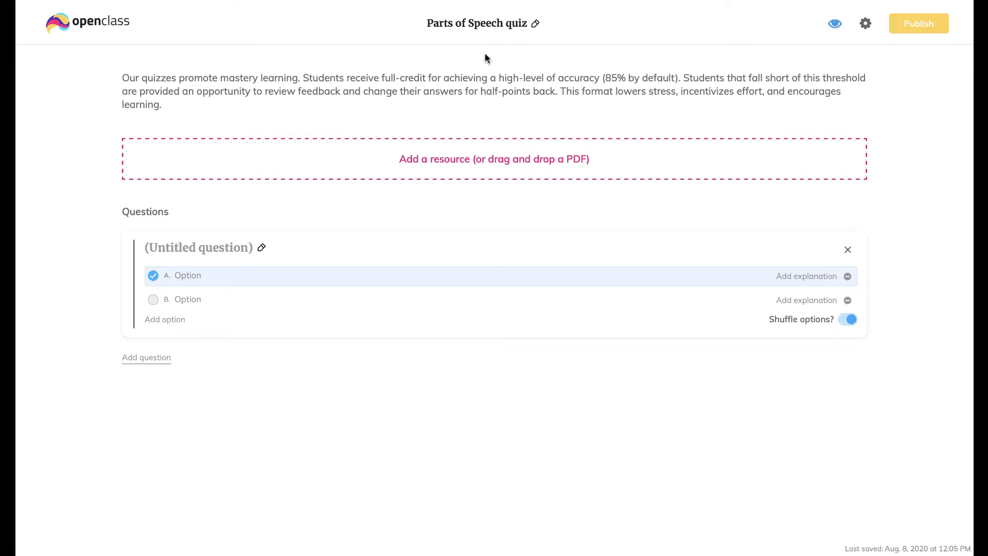
pyautogui.click(477, 157)
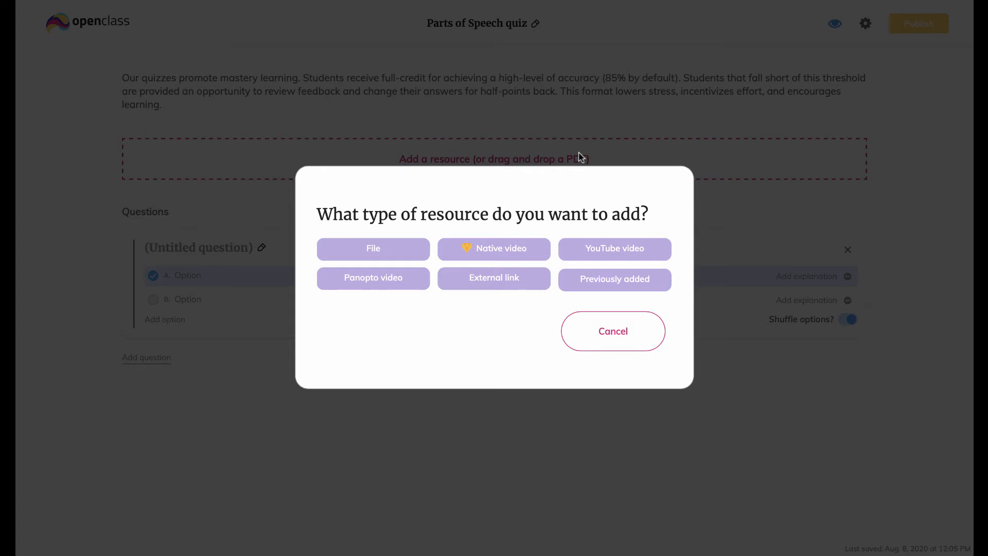
pyautogui.click(602, 248)
pyautogui.click(539, 243)
pyautogui.write('https://www.youtube.com/watch?v=SceDmiBEESI')
pyautogui.press('Tab')
pyautogui.write('Parts of Speech Clip')
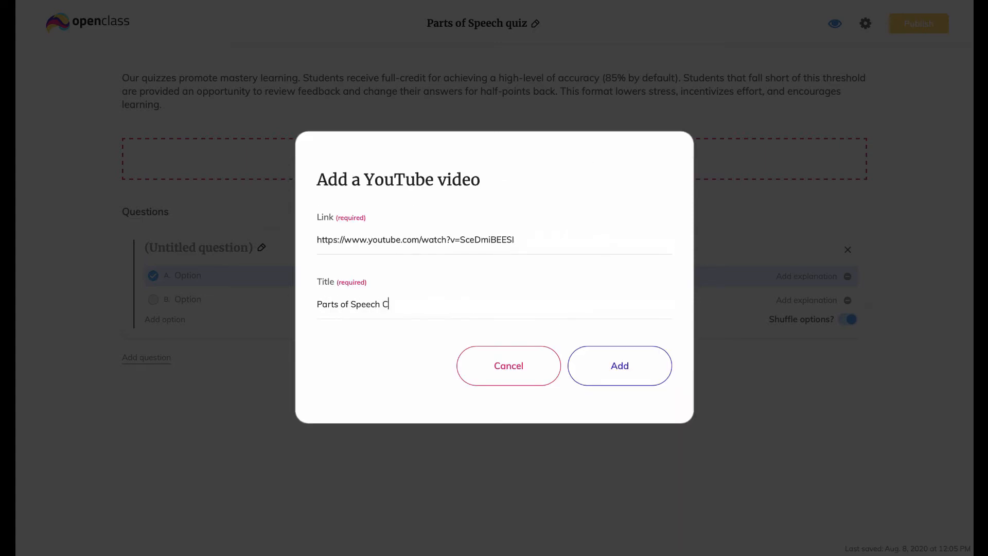
pyautogui.click(628, 366)
# Upload Parts of Speech.pdf as a resource titled "Parts of Speech Presentation".
pyautogui.moveTo(966, 188); pyautogui.dragTo(578, 243)
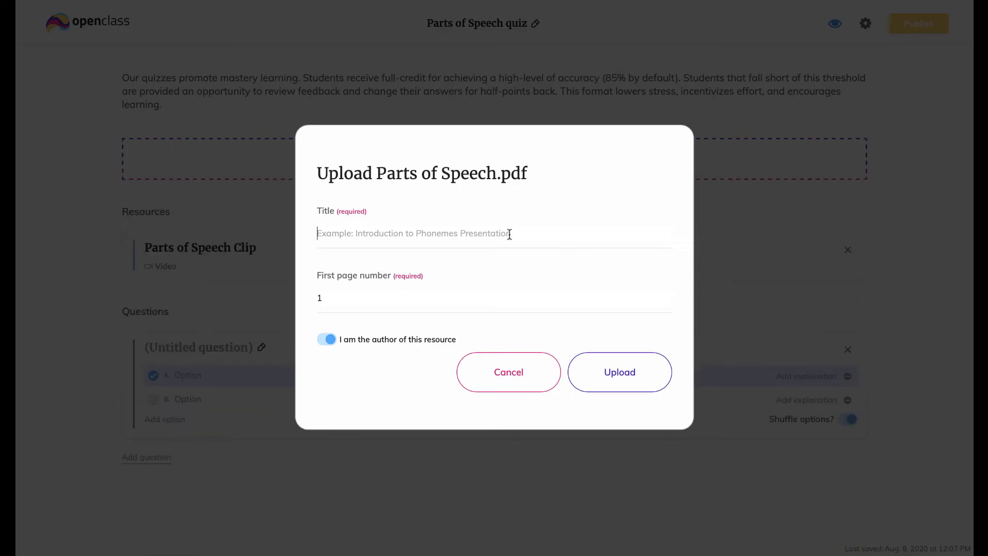
pyautogui.write('Parts of Speech Presentation')
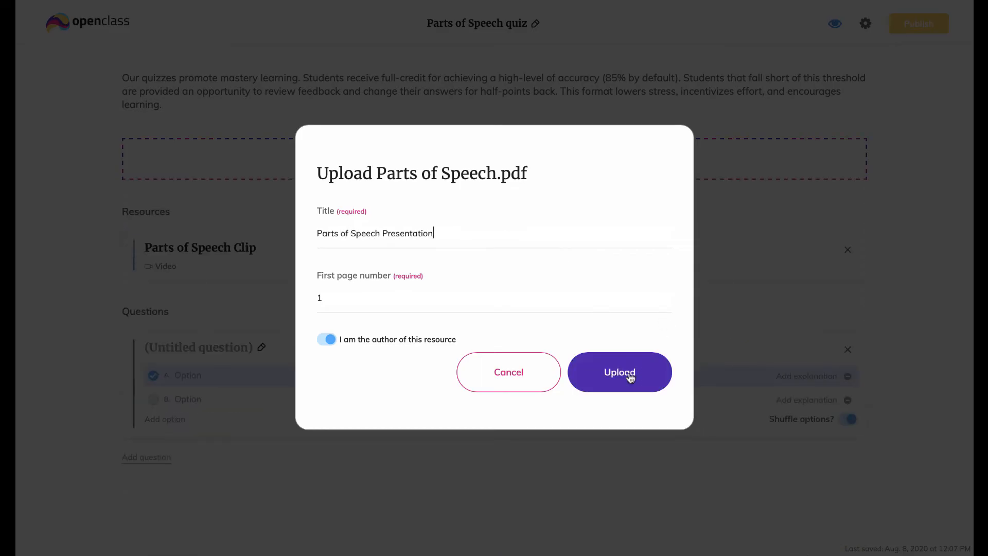
pyautogui.click(628, 373)
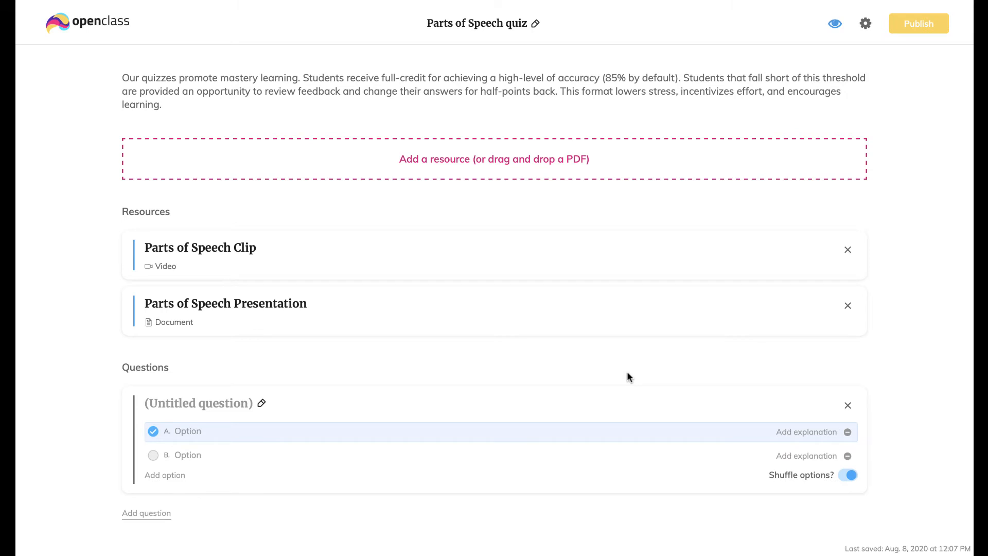
# Write the untitled question's prompt as "Give an example of an adjective.".
pyautogui.click(200, 403)
pyautogui.write('Gi')
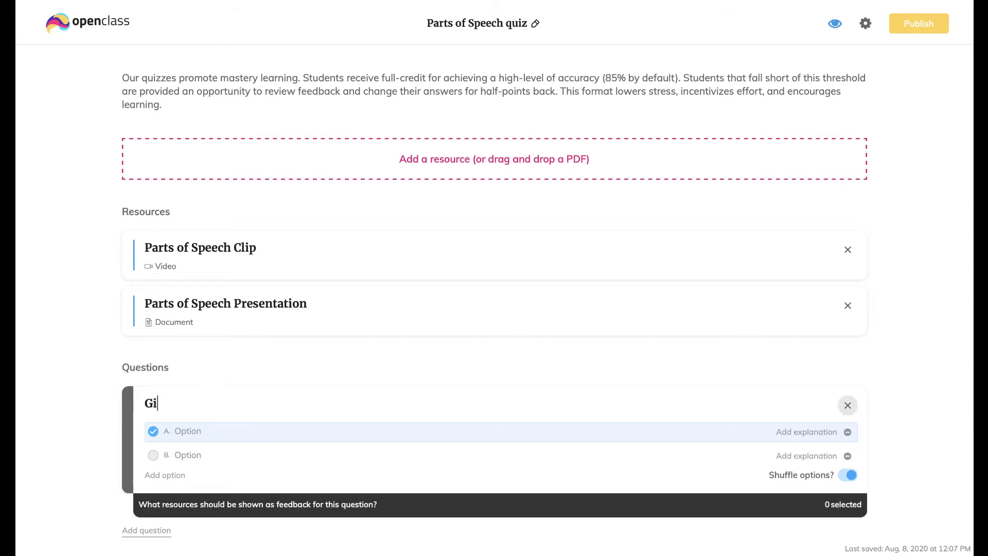
pyautogui.write('ve an example of an adjective.')
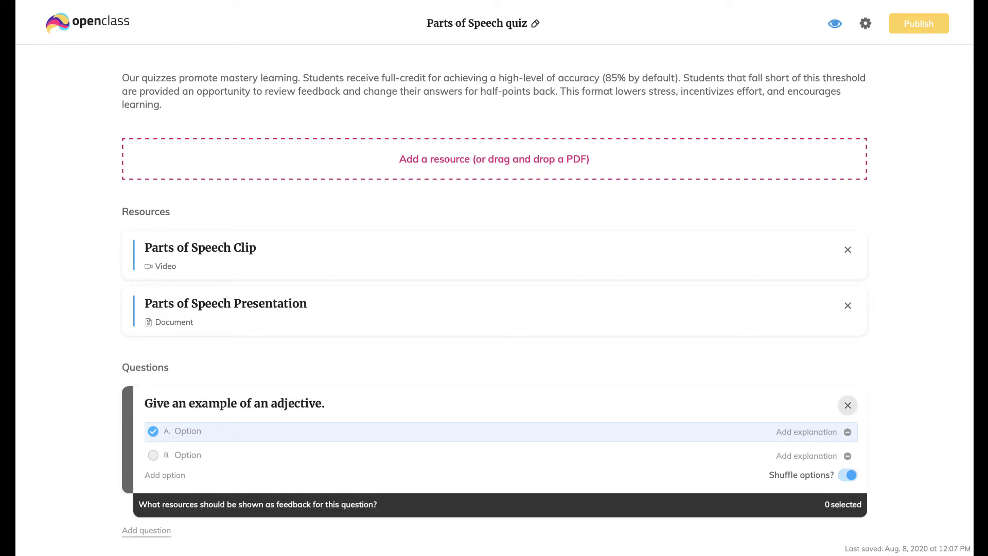
# Expand the adjective question to four options, "the", "house", "is" and "pink", and mark "pink" as correct.
pyautogui.click(171, 475)
pyautogui.click(171, 499)
pyautogui.click(191, 432)
pyautogui.write('the')
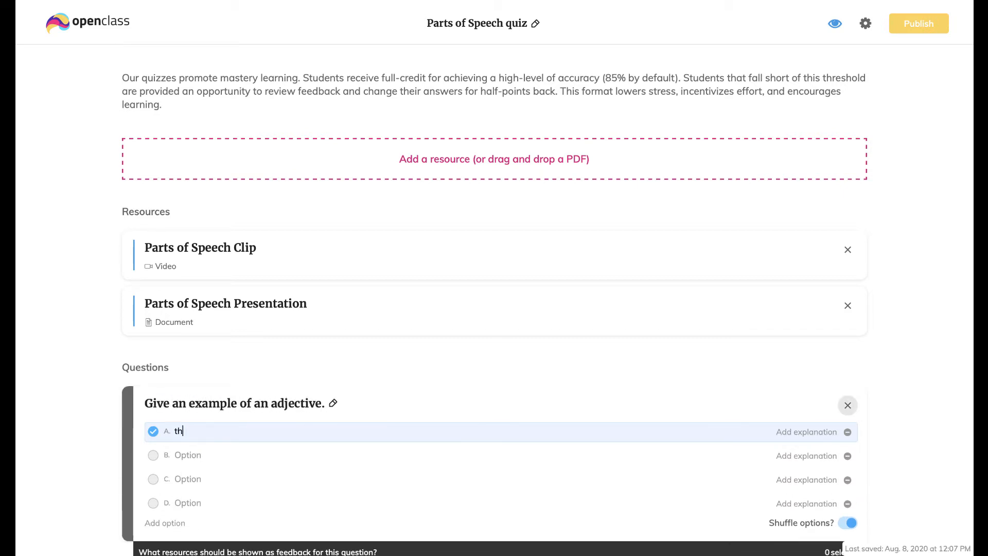
pyautogui.press('Tab')
pyautogui.write('house')
pyautogui.press('Tab')
pyautogui.write('is')
pyautogui.press('Tab')
pyautogui.write('pink')
pyautogui.click(153, 503)
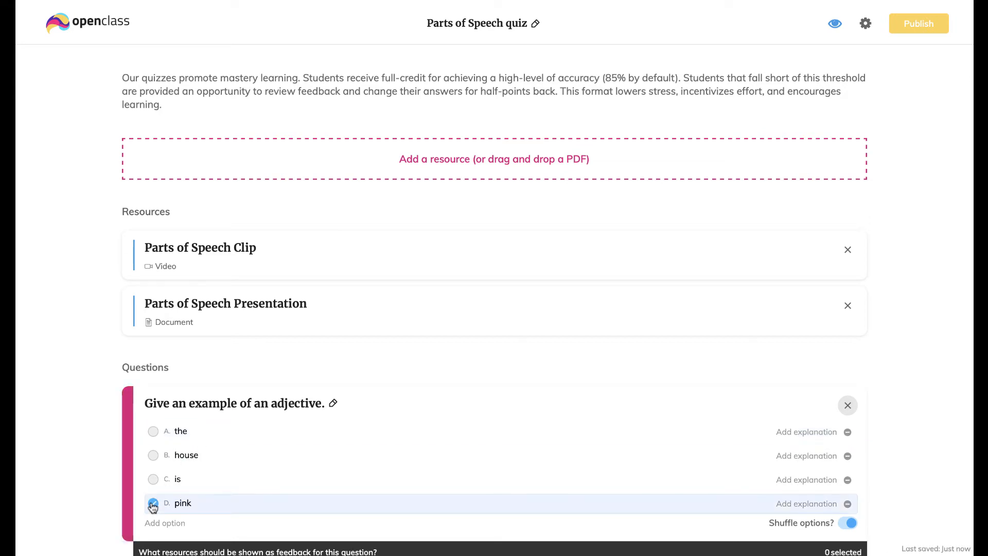
# Add the explanation "This is a noun." to the "house" option and turn off option shuffling for the question.
pyautogui.click(793, 456)
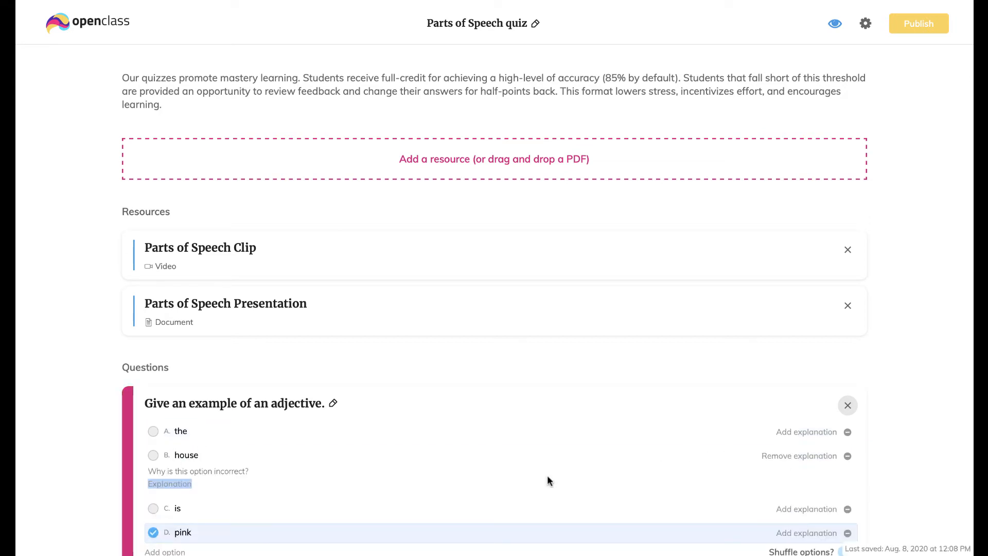
pyautogui.write('This is ')
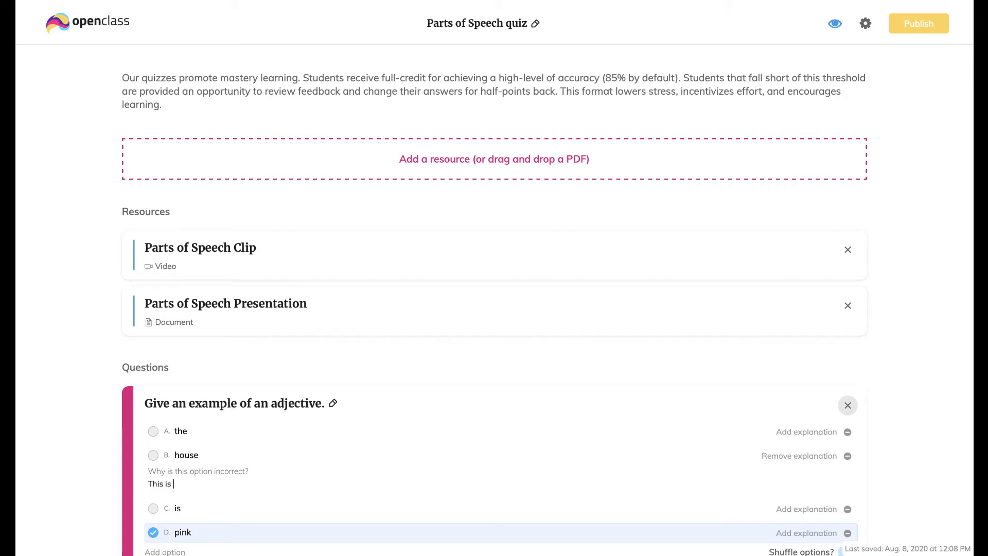
pyautogui.write('a noun.')
pyautogui.scroll(-1, 494, 298)
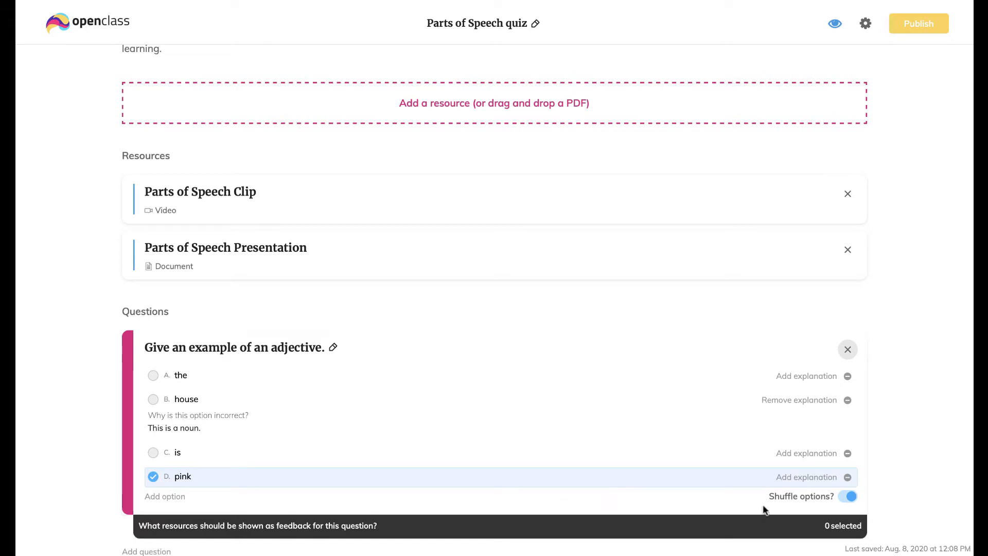
pyautogui.click(847, 497)
# Select the video clip as feedback for the adjective question, with an excerpt from 2:03 to 5:48.
pyautogui.moveTo(291, 520)
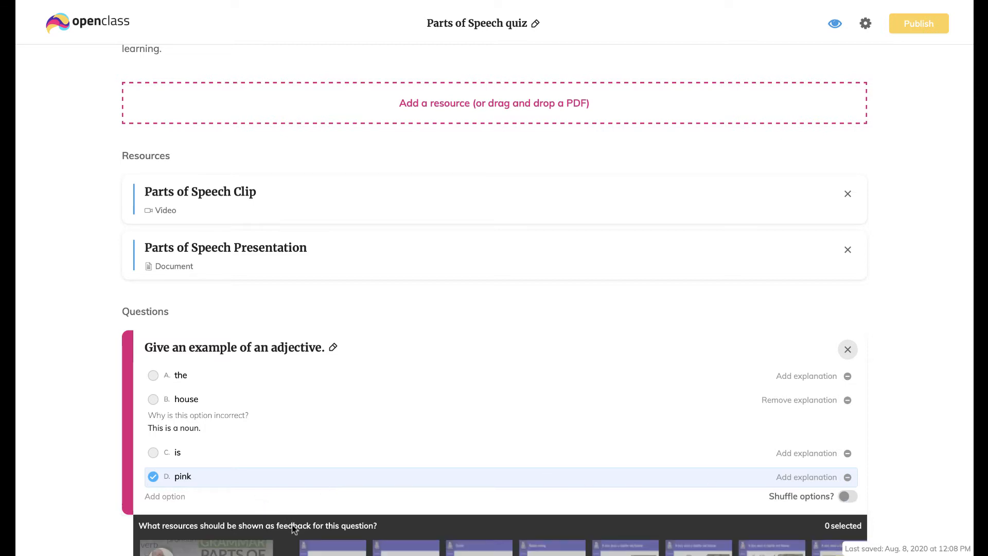
pyautogui.scroll(-1, 291, 521)
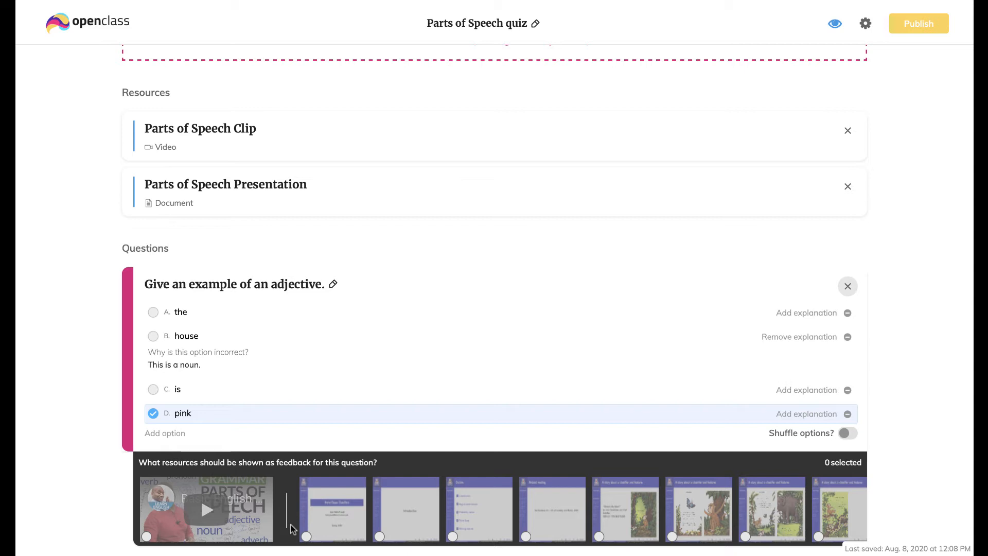
pyautogui.click(206, 510)
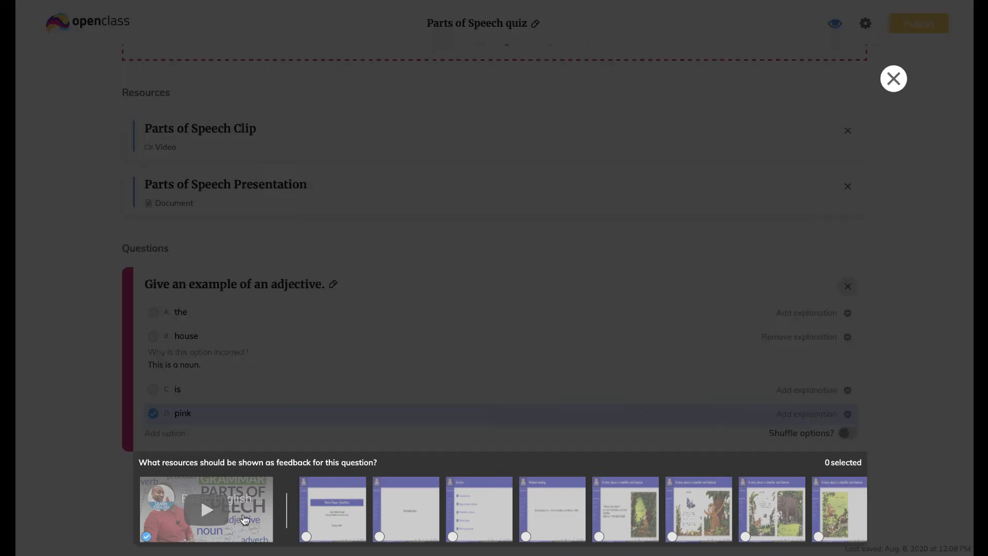
pyautogui.write('2:03')
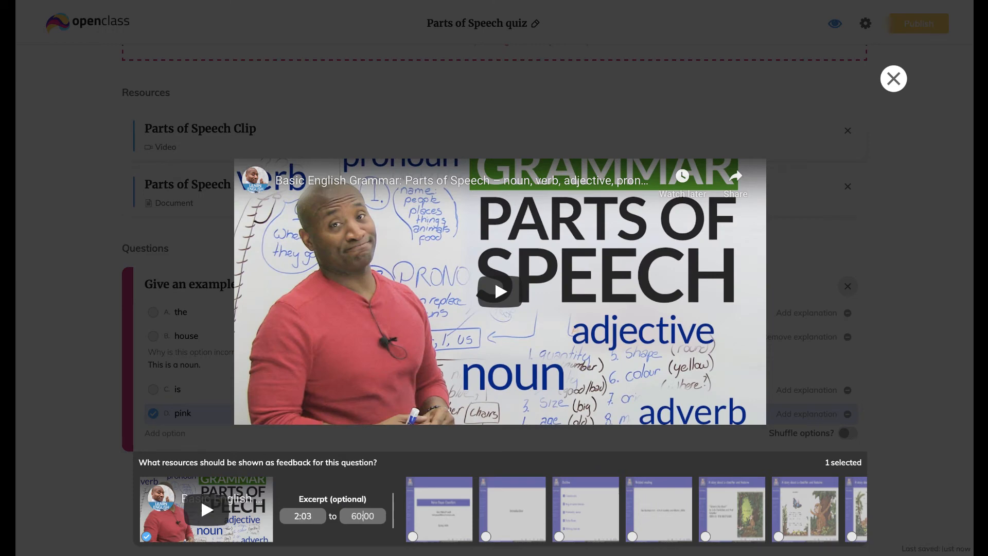
pyautogui.press('Tab')
pyautogui.write('5:48')
# Add pages 5, 7 and 8 of the presentation to the question's feedback resources.
pyautogui.hscroll(4, 345, 511)
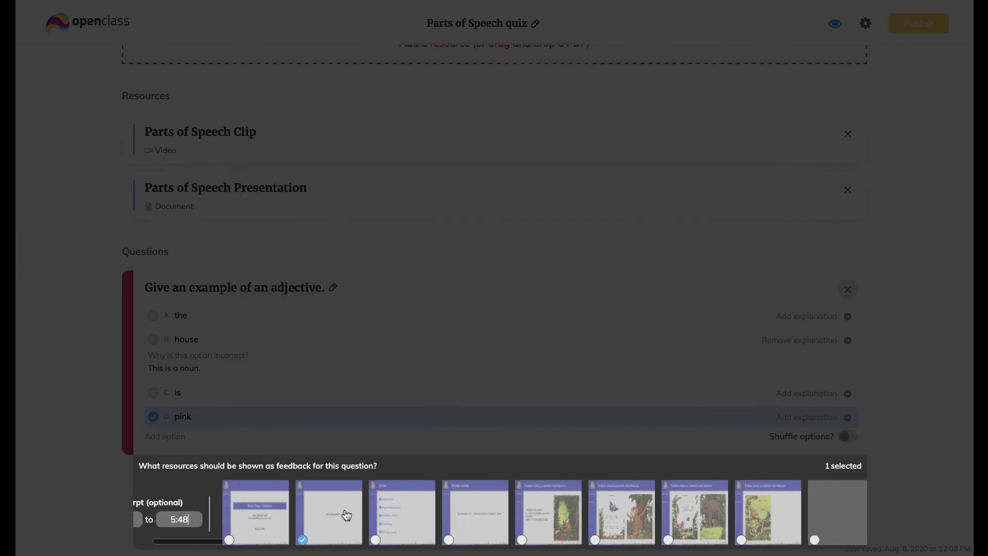
pyautogui.click(528, 520)
pyautogui.click(664, 525)
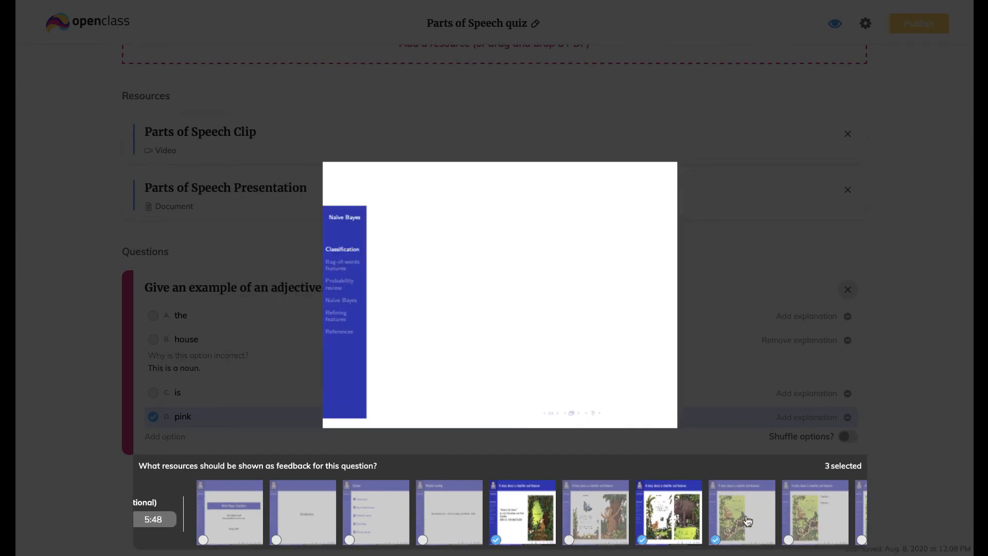
pyautogui.click(742, 519)
pyautogui.click(740, 443)
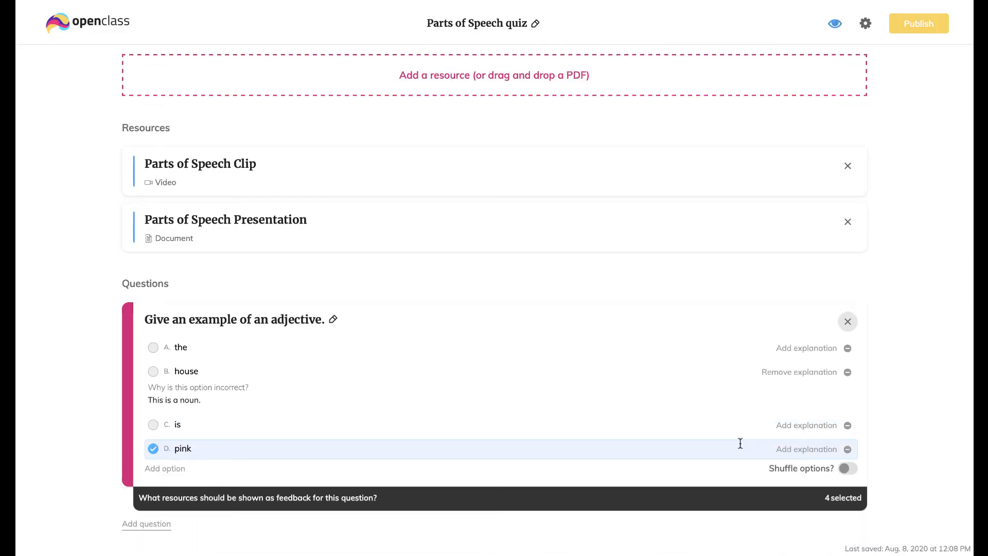
# Add a second, blank question below the adjective question.
pyautogui.click(111, 512)
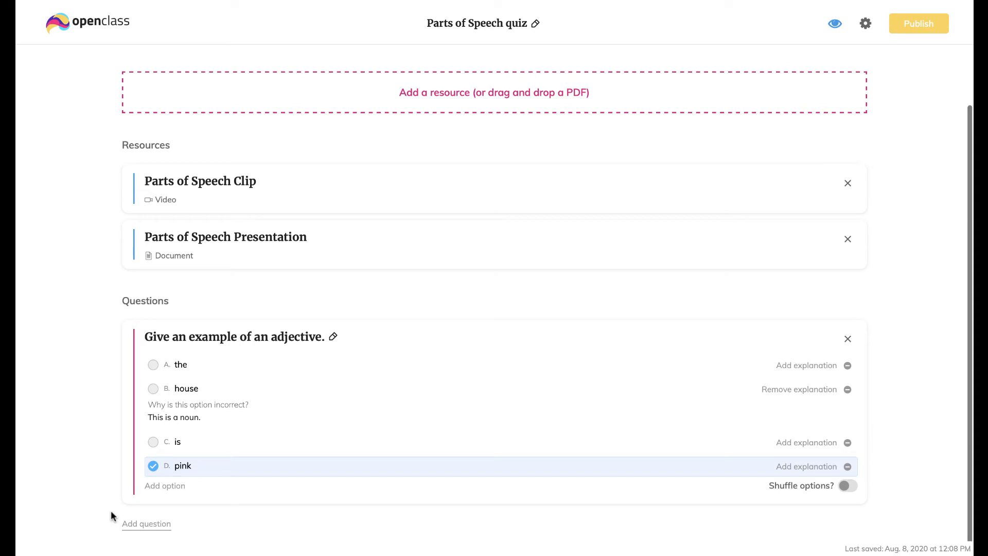
pyautogui.click(155, 524)
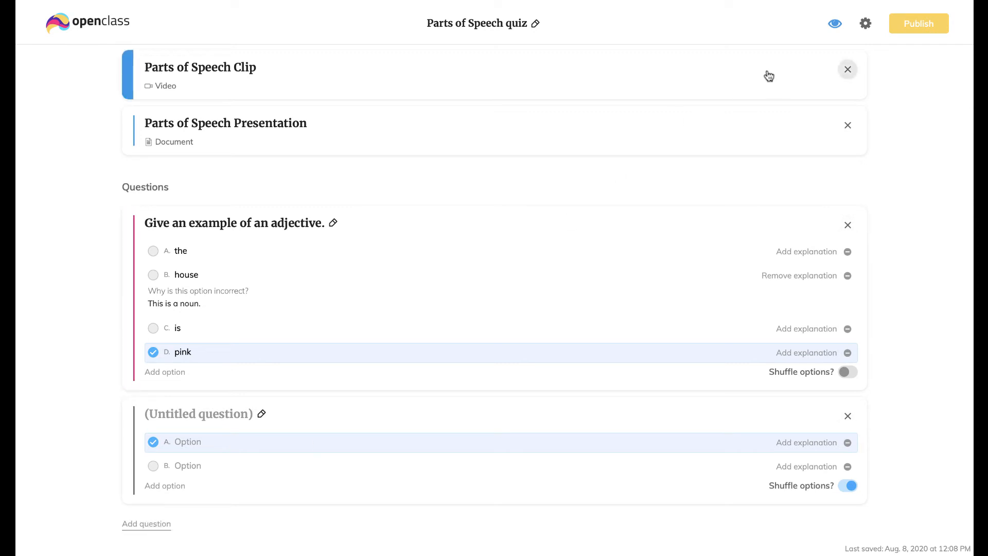
# Start the quiz in preview, answer the adjective question with "cool", and show its multiple-choice options.
pyautogui.click(835, 24)
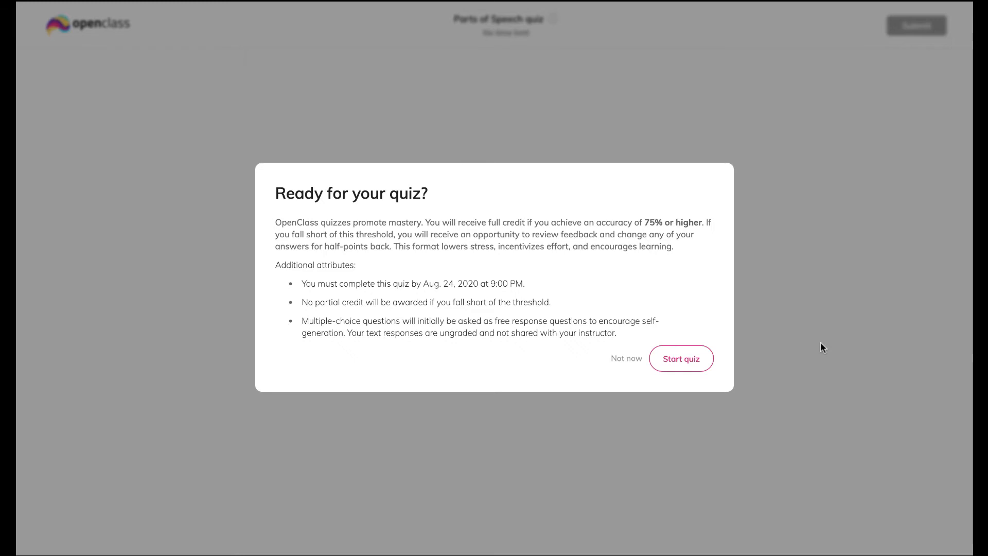
pyautogui.click(676, 366)
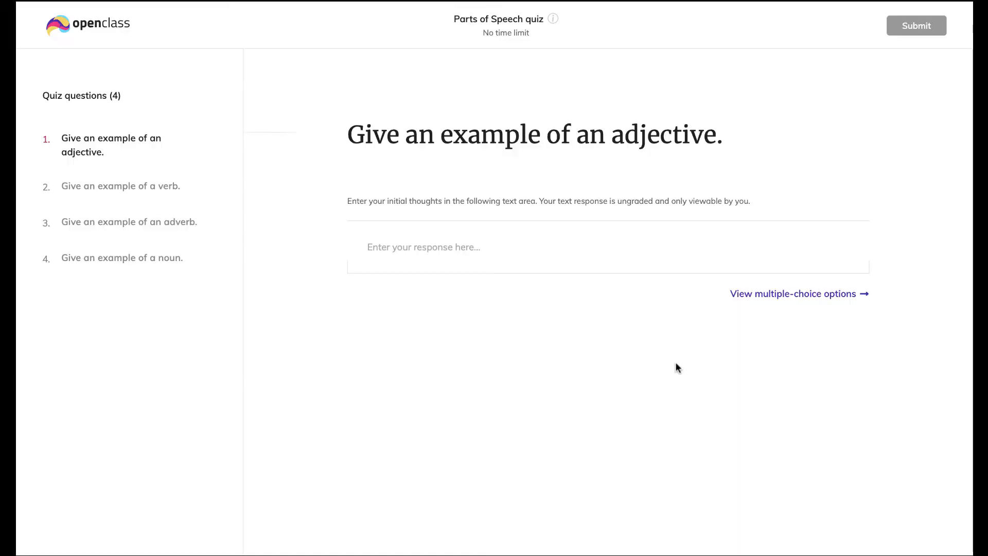
pyautogui.click(508, 241)
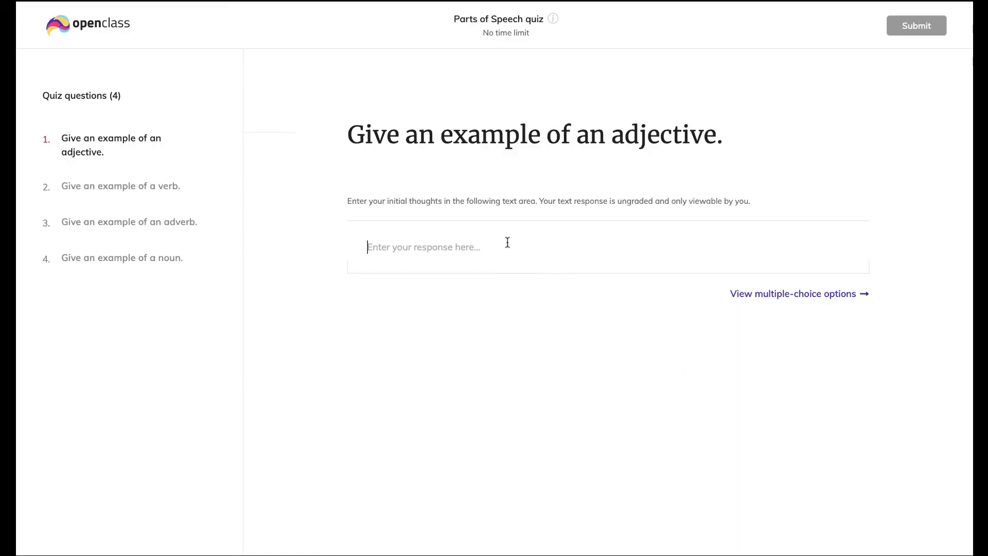
pyautogui.write('cool')
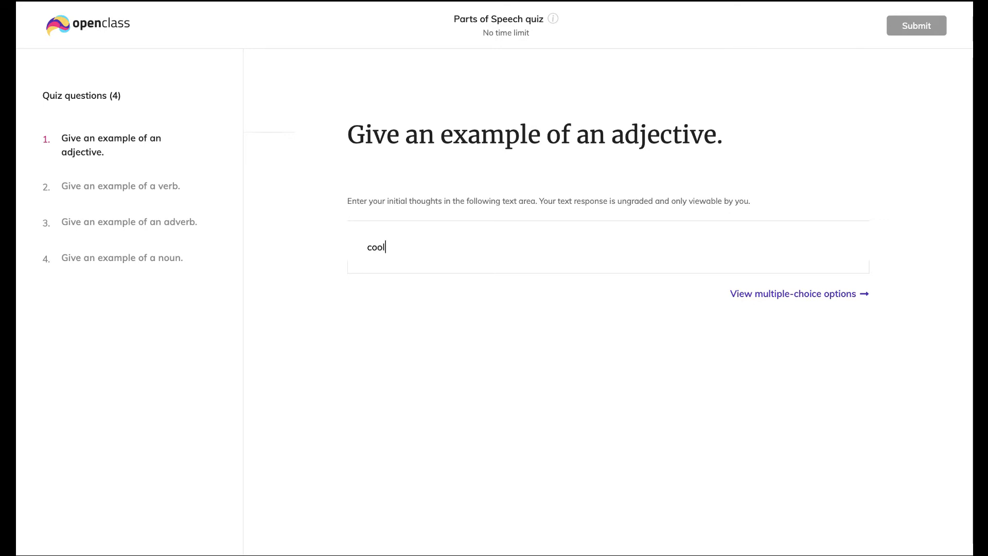
pyautogui.click(772, 296)
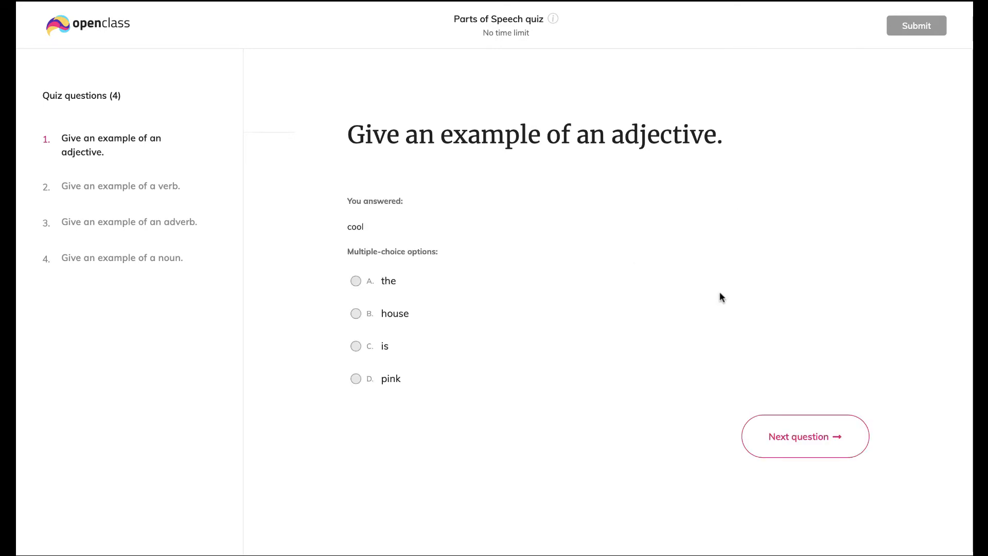
# Choose "pink" as the multiple-choice answer to the adjective question in the quiz previews.
pyautogui.click(402, 385)
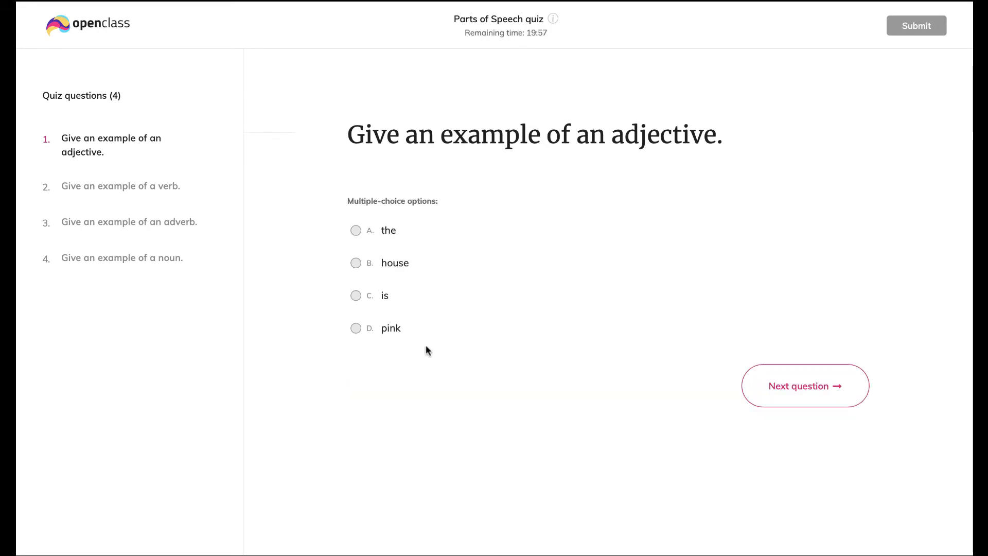
pyautogui.click(409, 334)
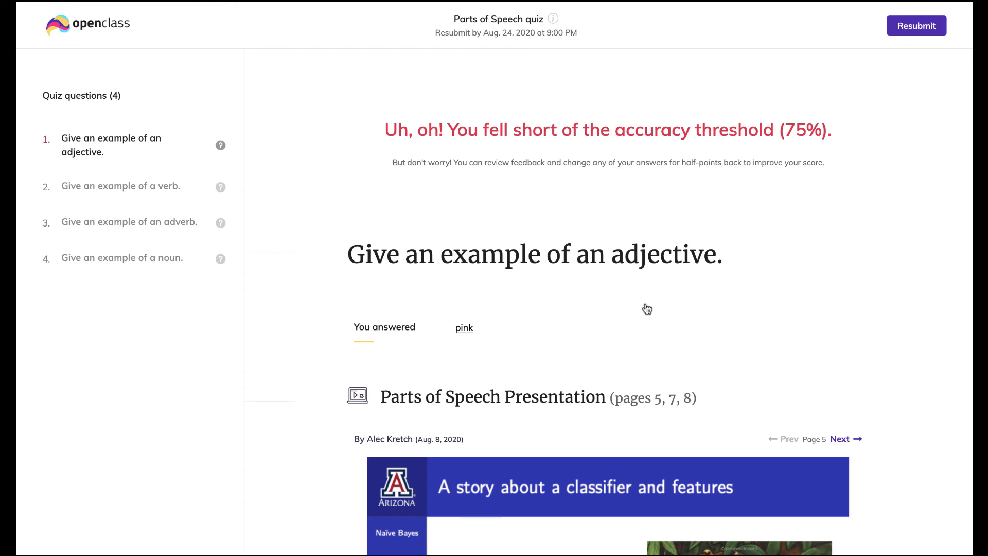
# Review the presentation and video clip feedback for the adjective question, and reveal its multiple-choice options for changing the answer.
pyautogui.scroll(-6, 647, 309)
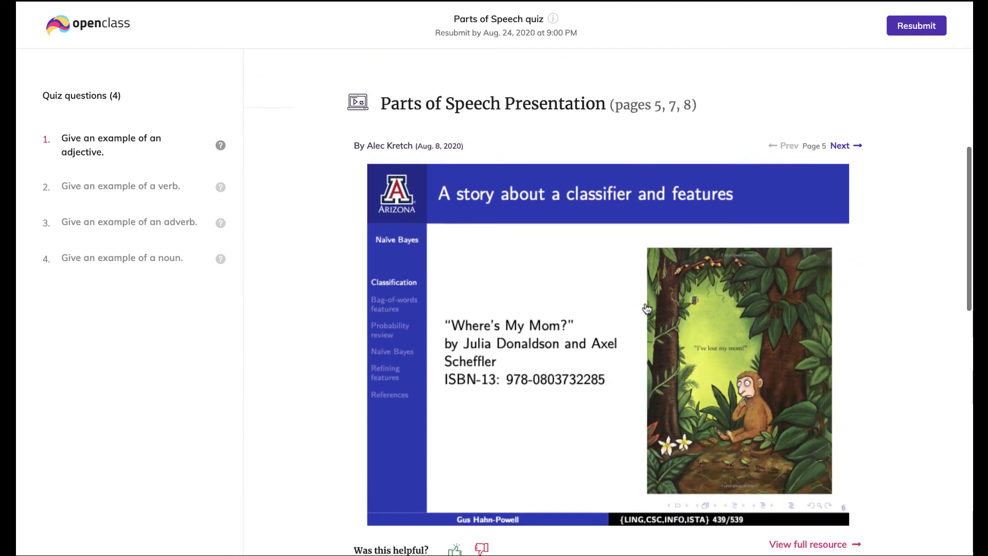
pyautogui.scroll(-7, 647, 309)
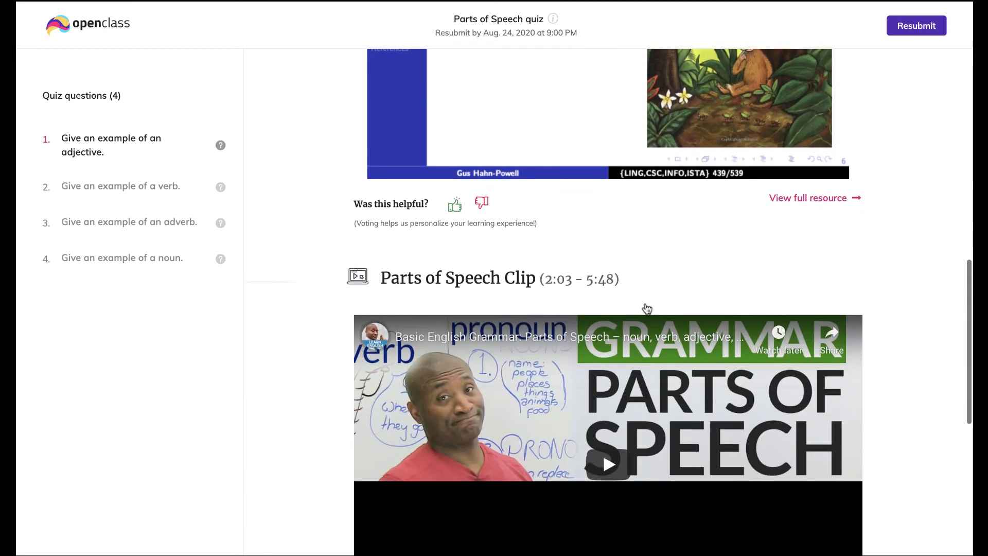
pyautogui.scroll(-3, 647, 309)
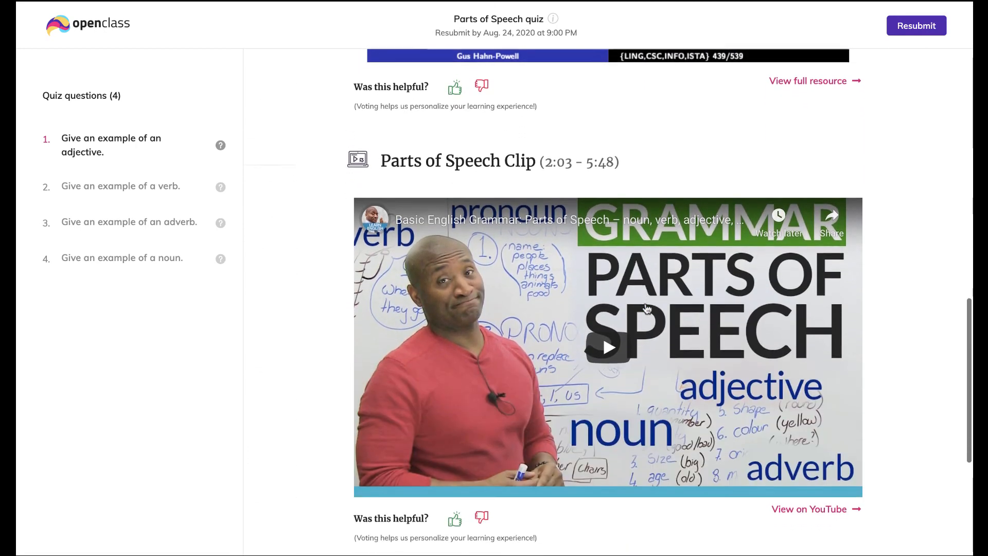
pyautogui.scroll(-2, 647, 307)
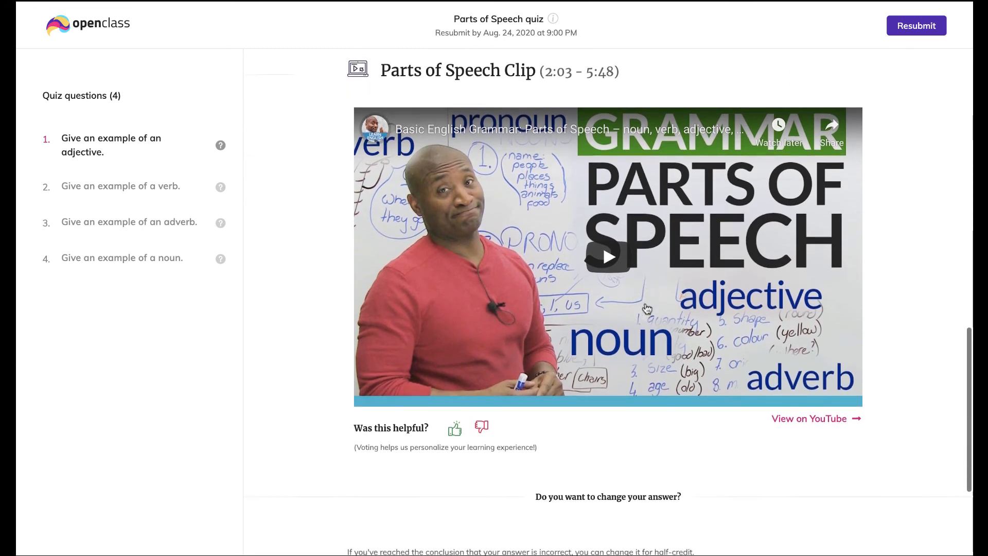
pyautogui.scroll(-4, 647, 307)
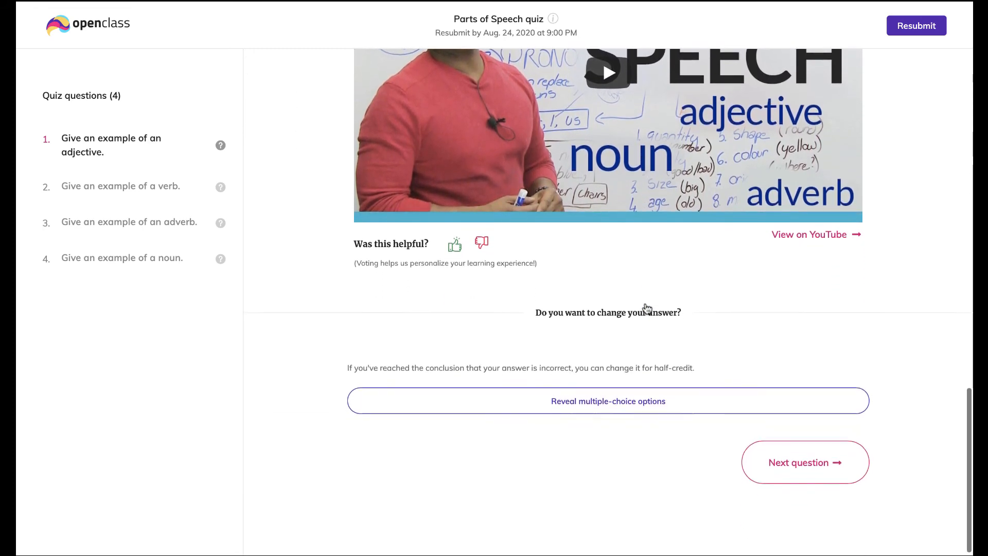
pyautogui.click(652, 396)
pyautogui.scroll(-2, 652, 401)
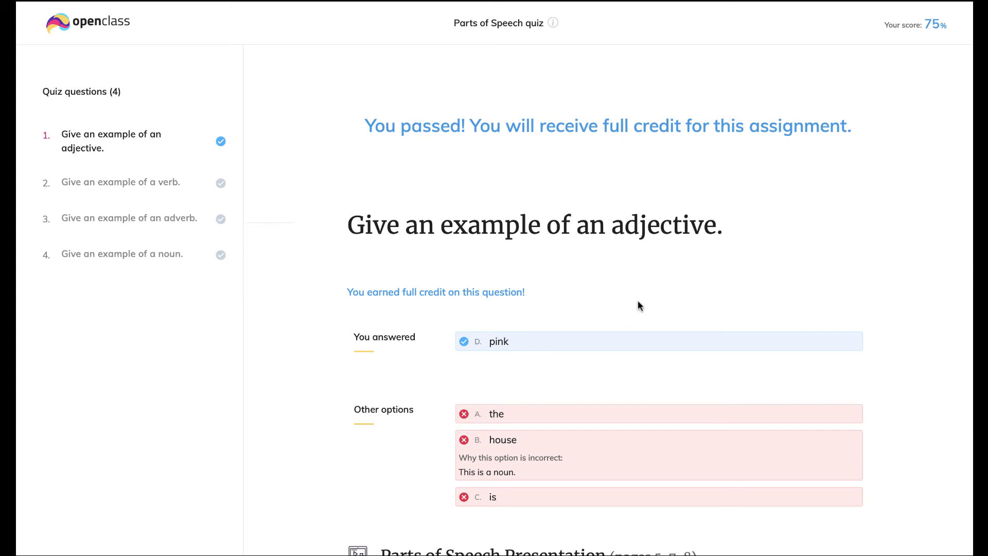
# Examine the passed quiz's feedback on the adjective question, including the other options, the incorrect-option explanation and the resources.
pyautogui.scroll(-2, 638, 301)
pyautogui.scroll(-3, 639, 302)
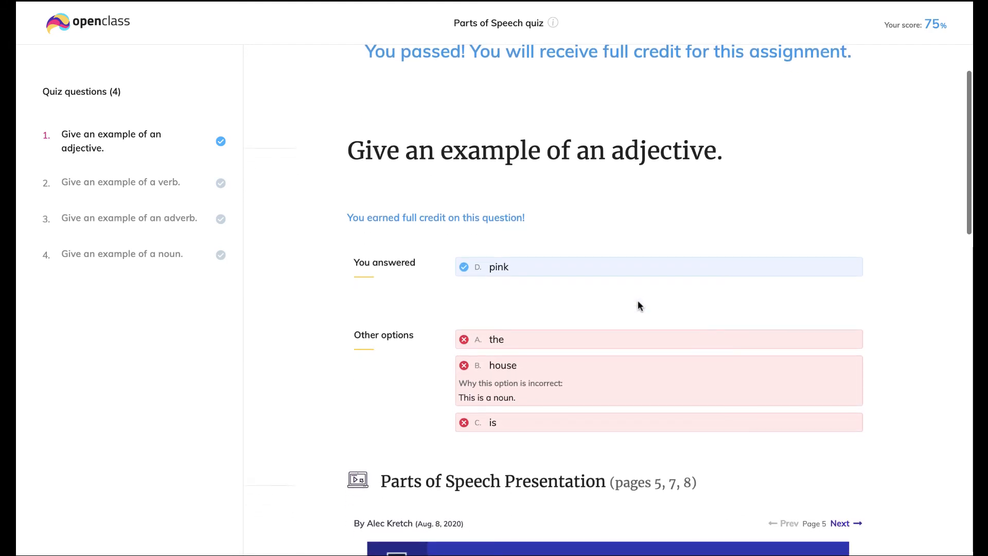
pyautogui.scroll(-7, 638, 305)
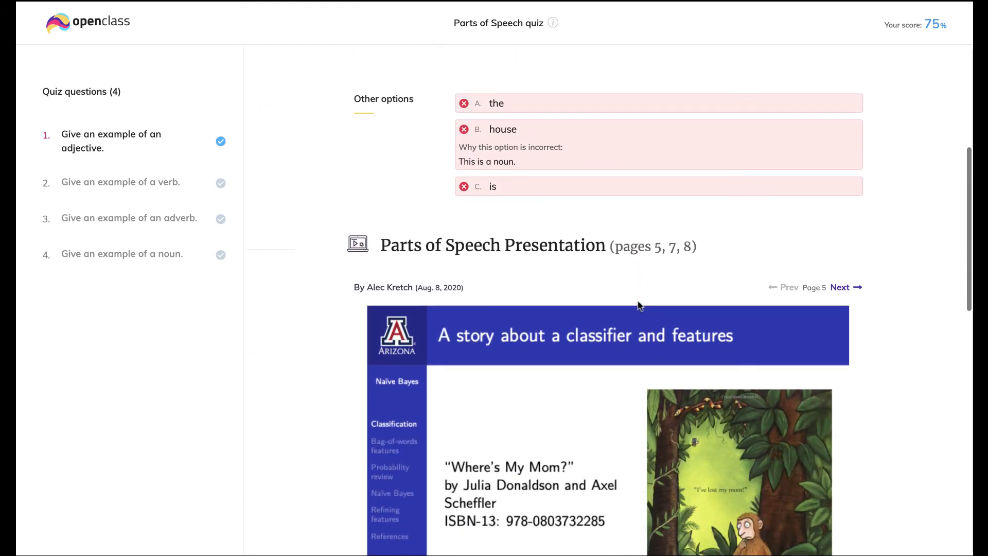
pyautogui.scroll(-8, 637, 305)
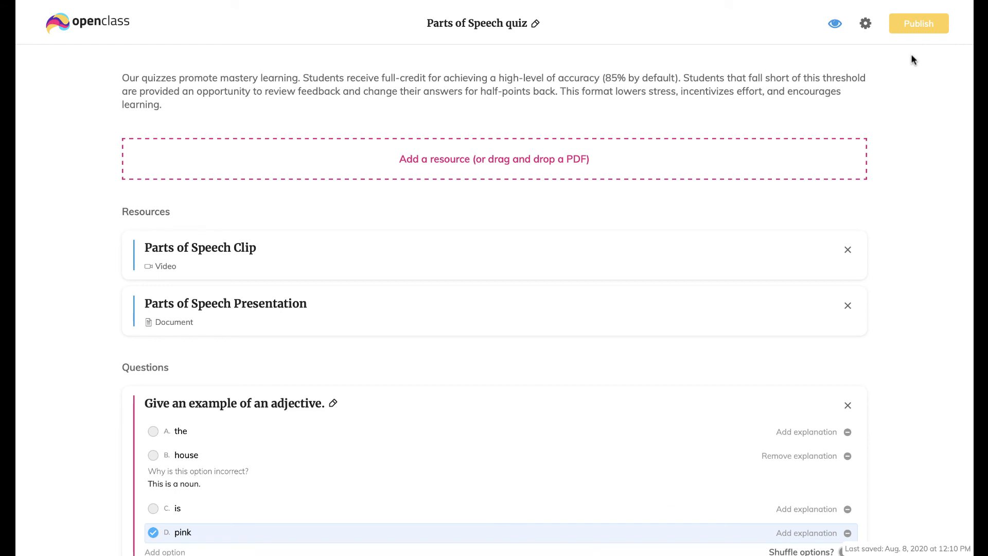
# Publish the Parts of Speech quiz immediately to the students and dismiss the confirmation.
pyautogui.click(920, 27)
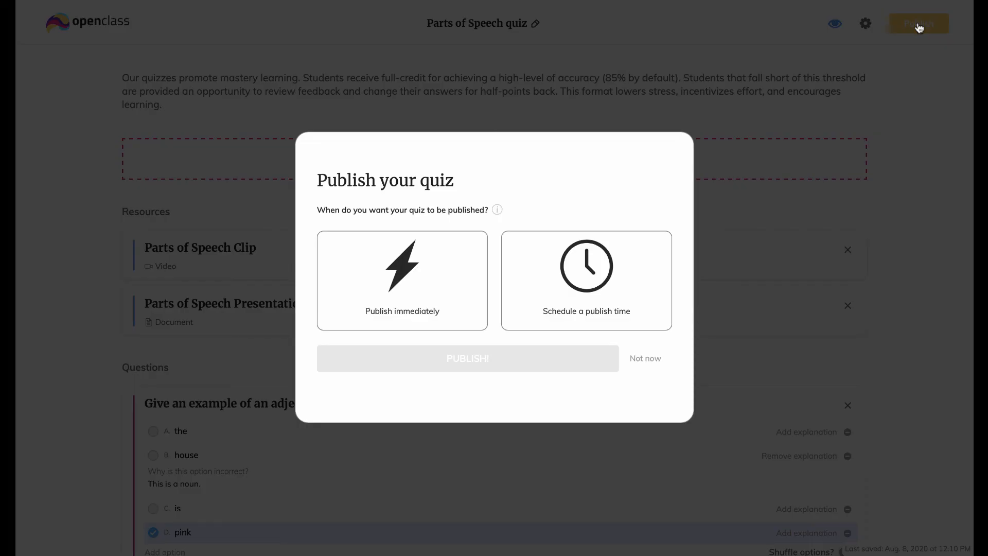
pyautogui.click(602, 271)
pyautogui.click(421, 267)
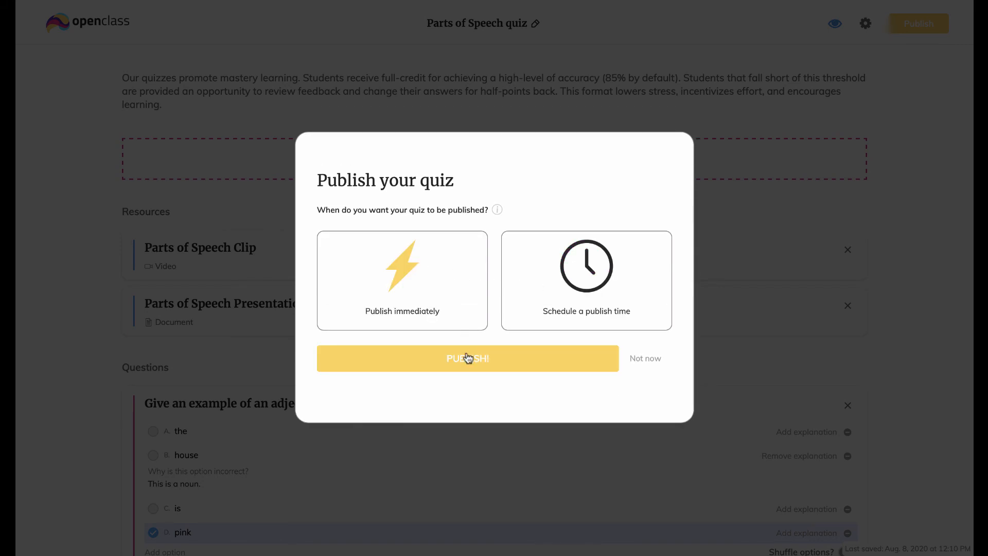
pyautogui.click(468, 358)
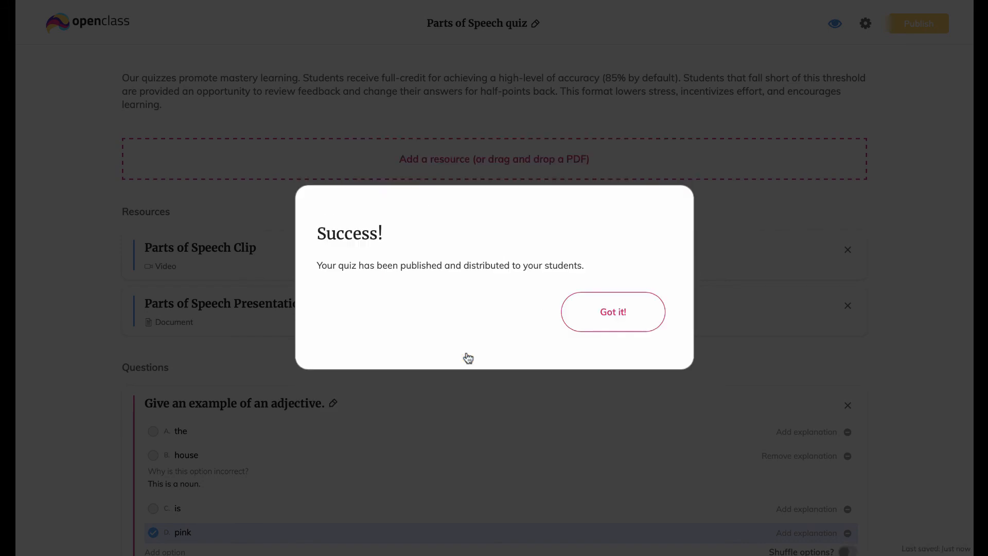
pyautogui.click(602, 322)
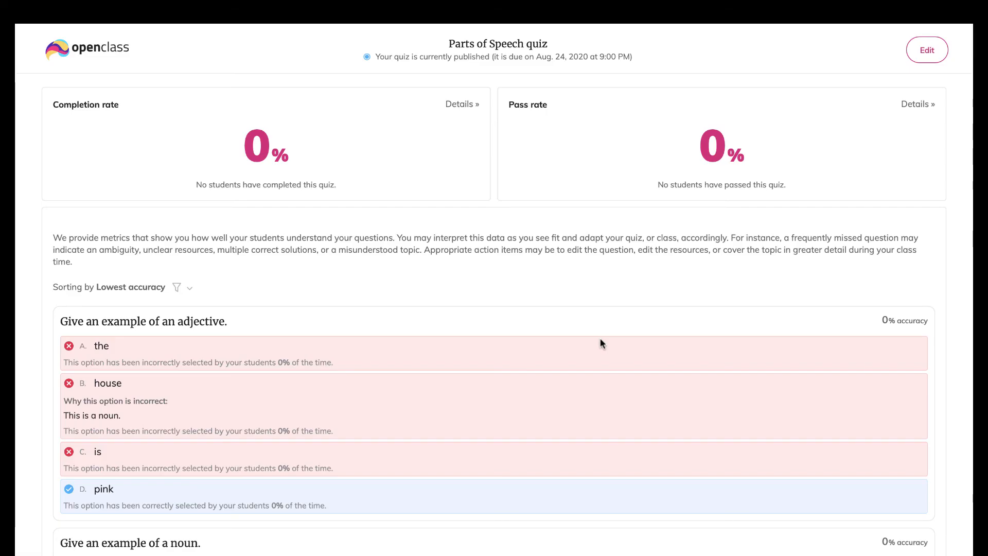